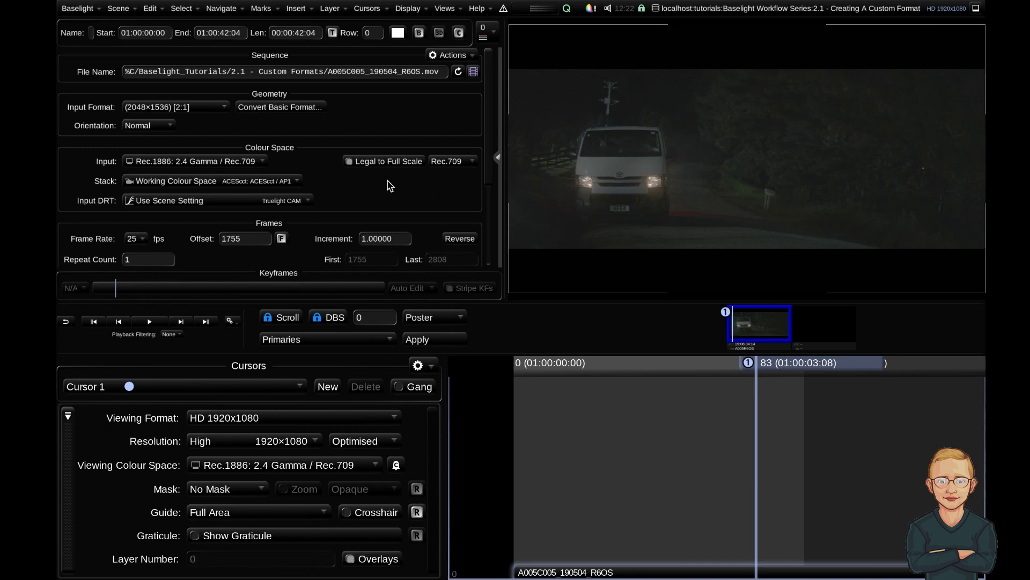
Step: Set the clip's input format to plain 2048×1536, then preview the (2048×1536) [2:1] anamorphic option
click(212, 110)
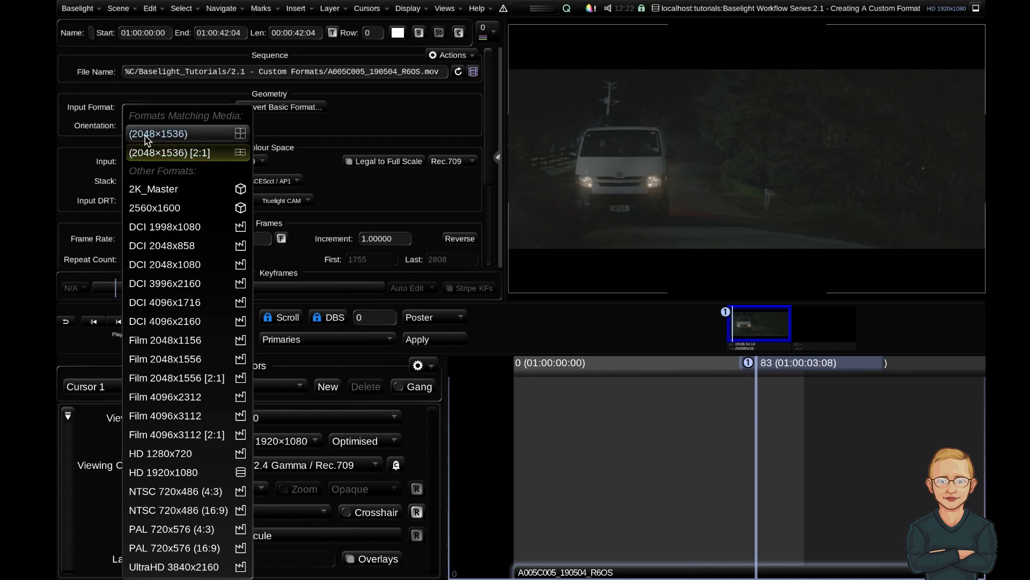
click(203, 136)
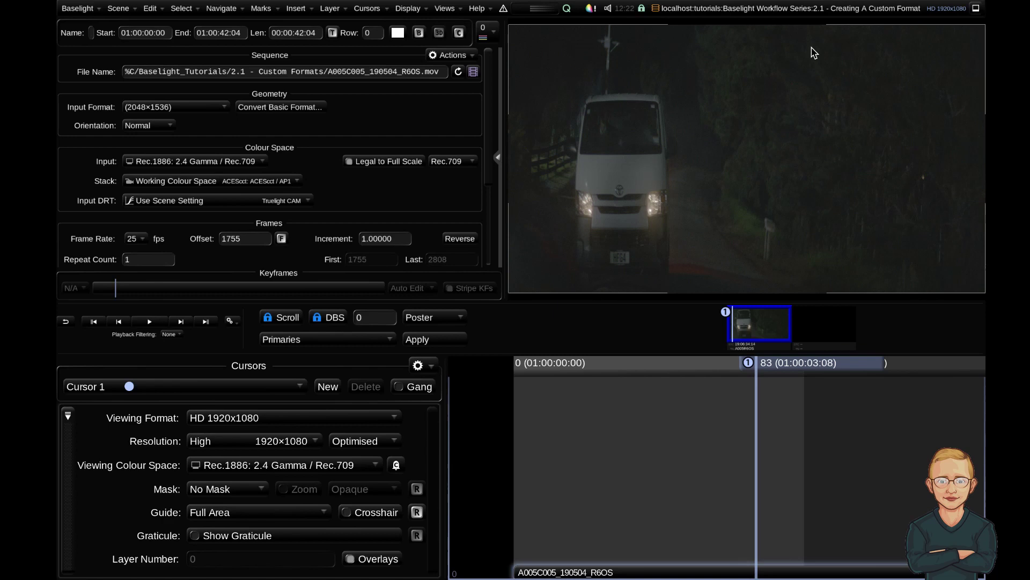
click(203, 107)
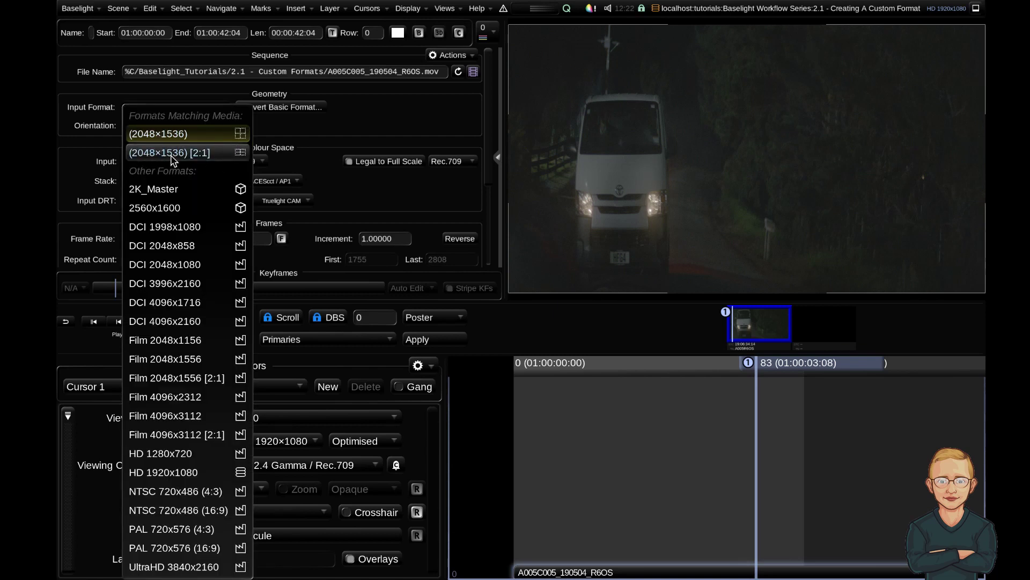
click(214, 155)
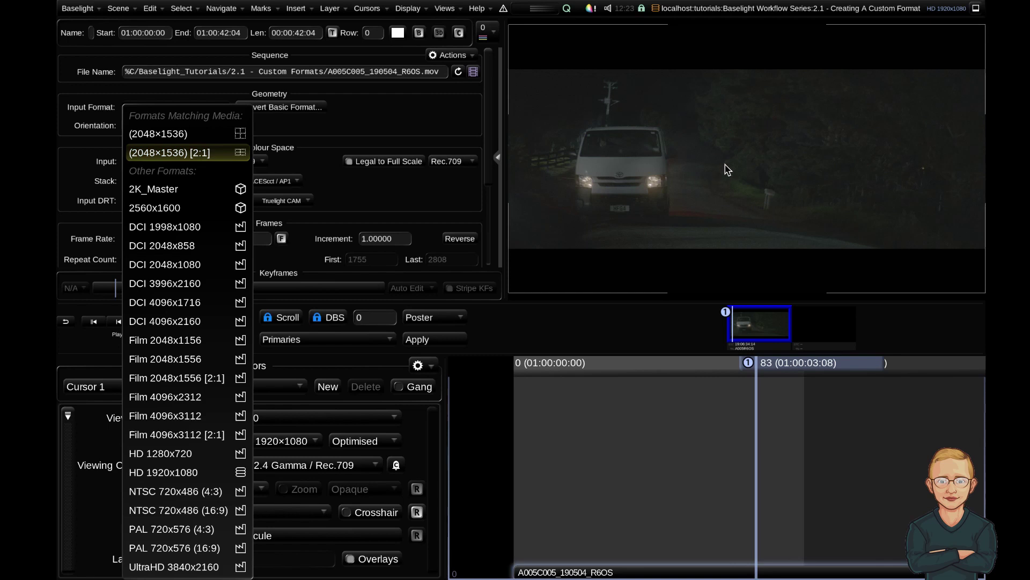
Step: Confirm (2048×1536) [2:1] as the input format and overlay a 2.39:1 framing guide on the viewer
click(162, 155)
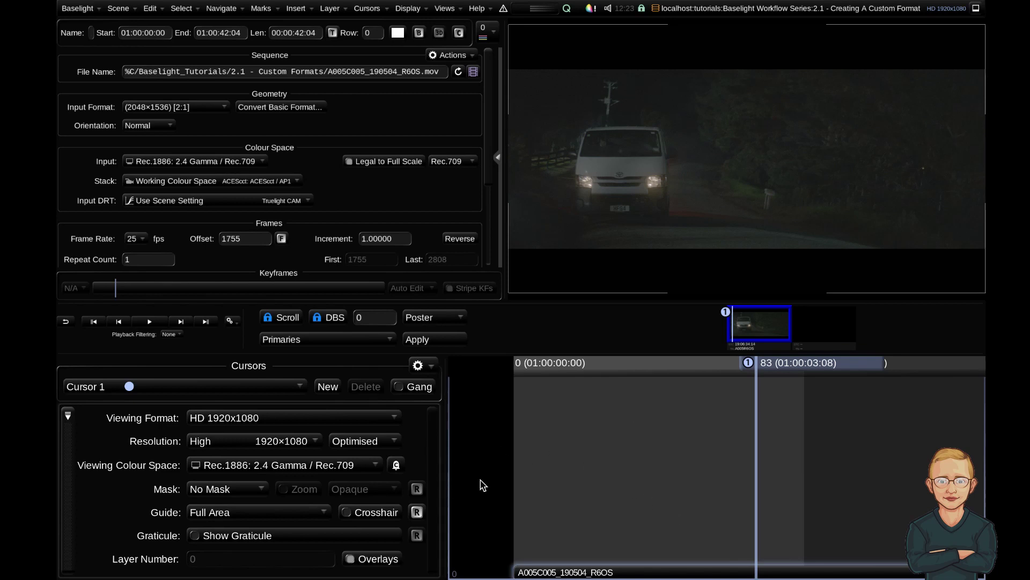
click(217, 517)
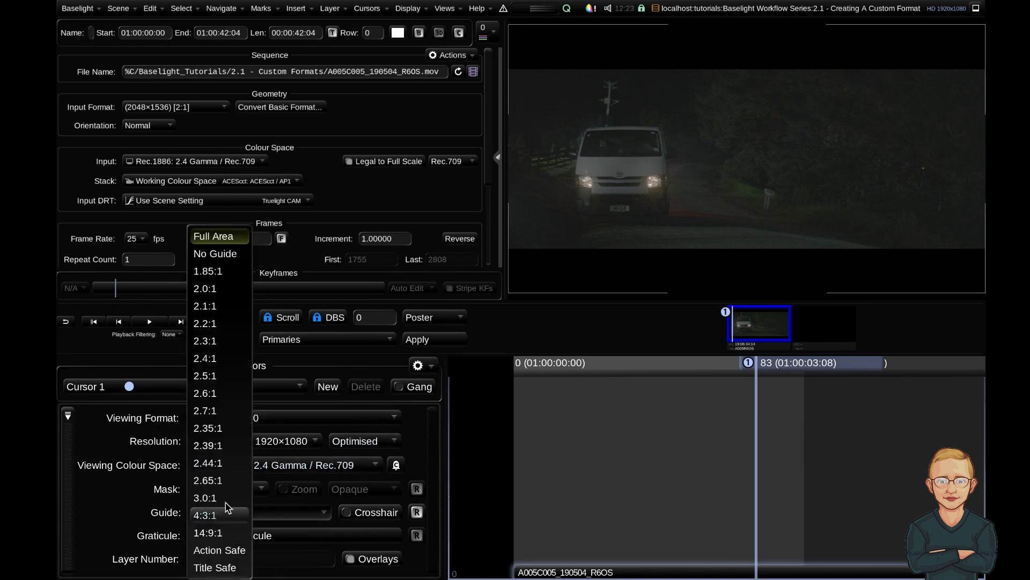
click(218, 445)
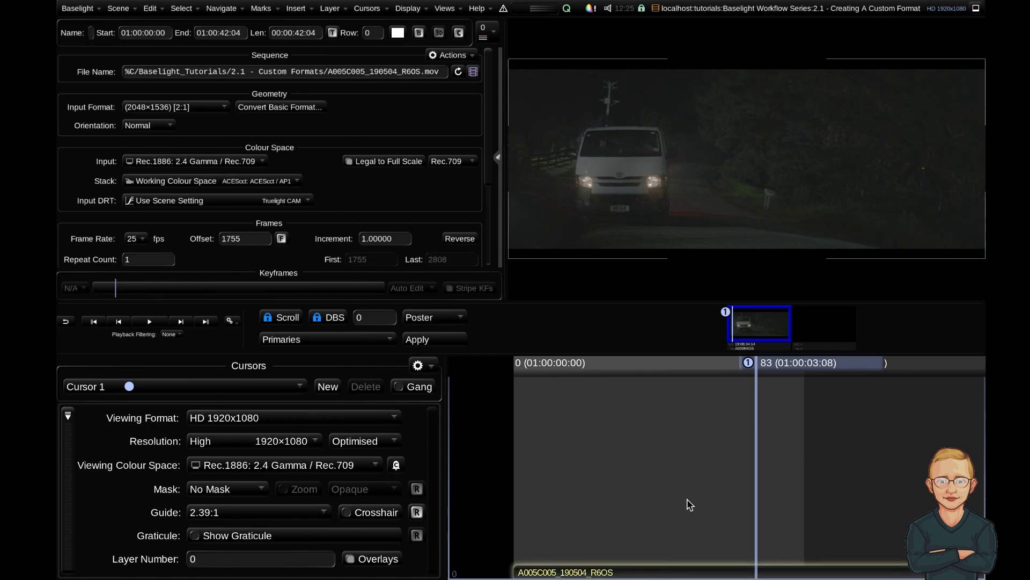
key(ctrl+t)
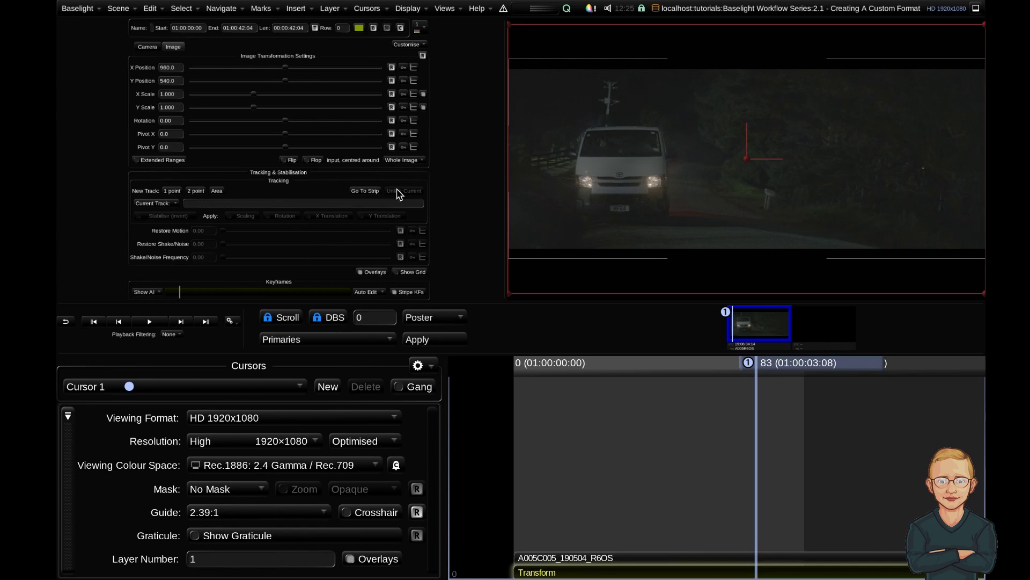
drag(251, 98, 284, 68)
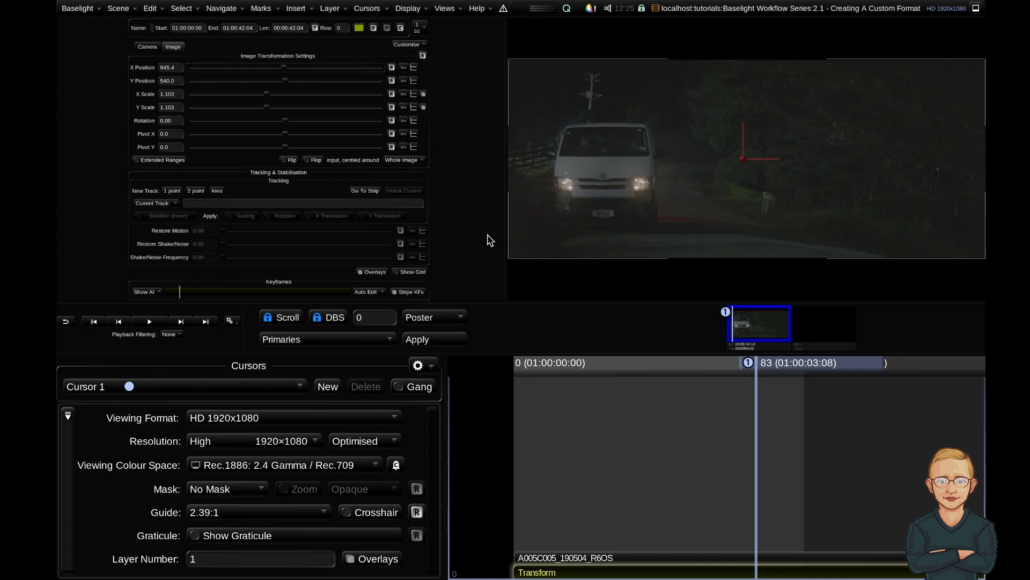
key(ctrl+z)
key(ctrl+z)
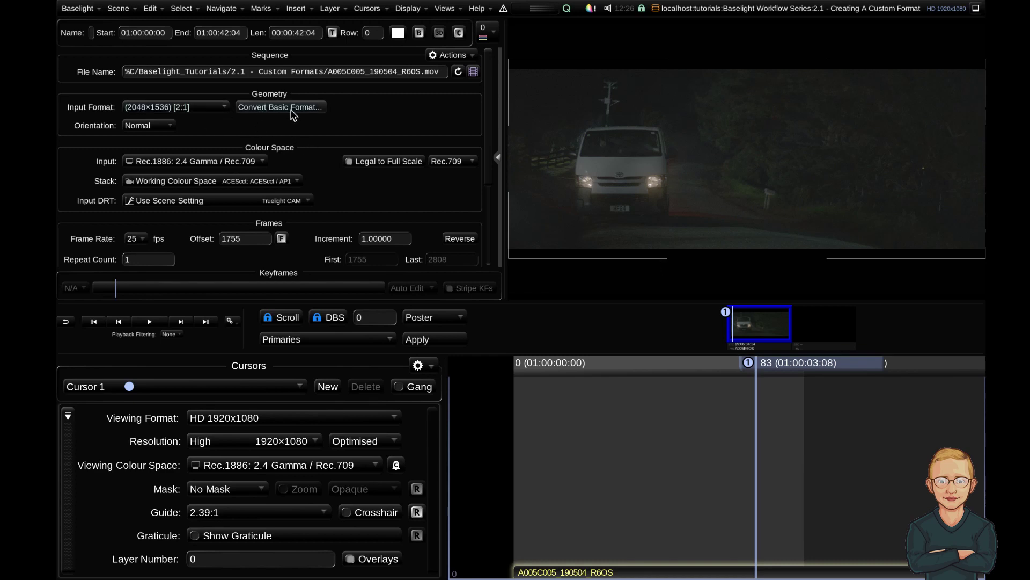
Step: Convert the 2:1 input into a custom scene format named 2048x1536_<projectname>
click(223, 107)
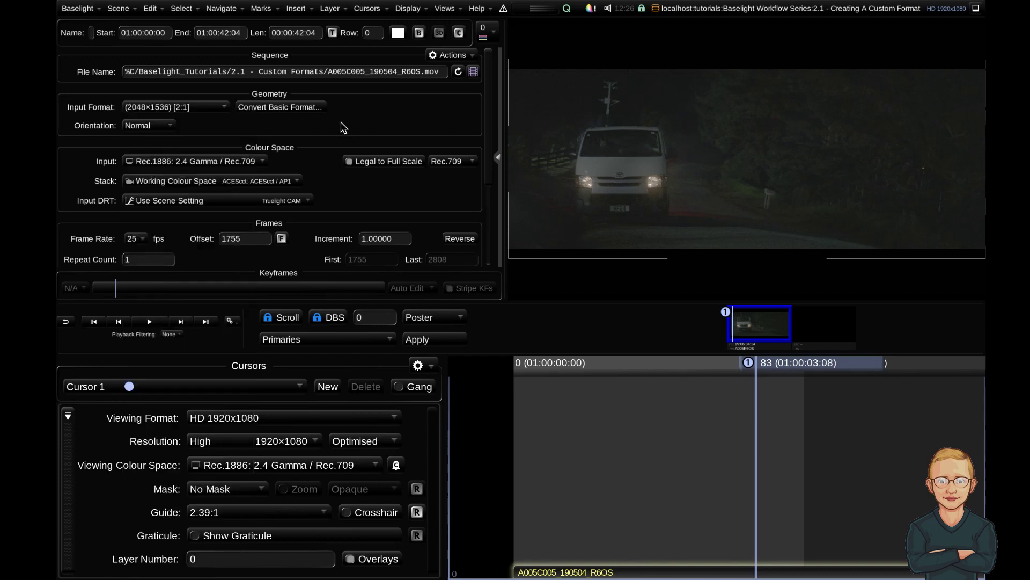
click(282, 107)
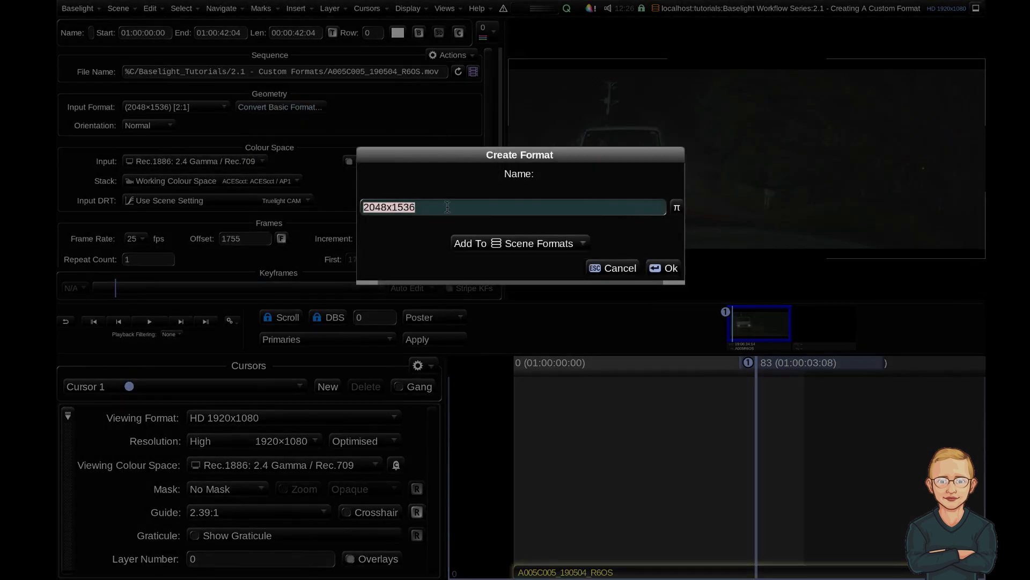
click(488, 211)
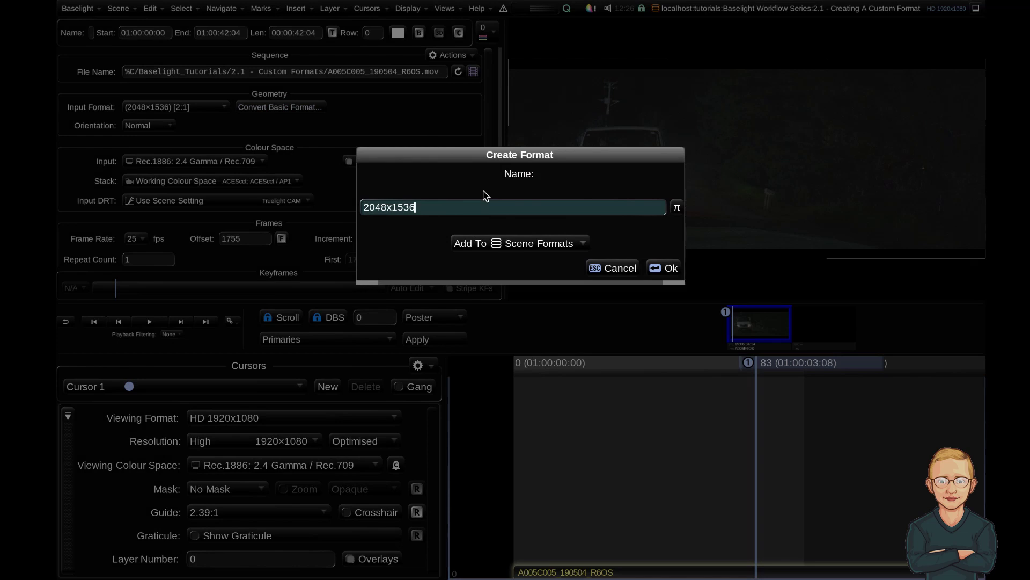
text(_<projectname>)
click(671, 271)
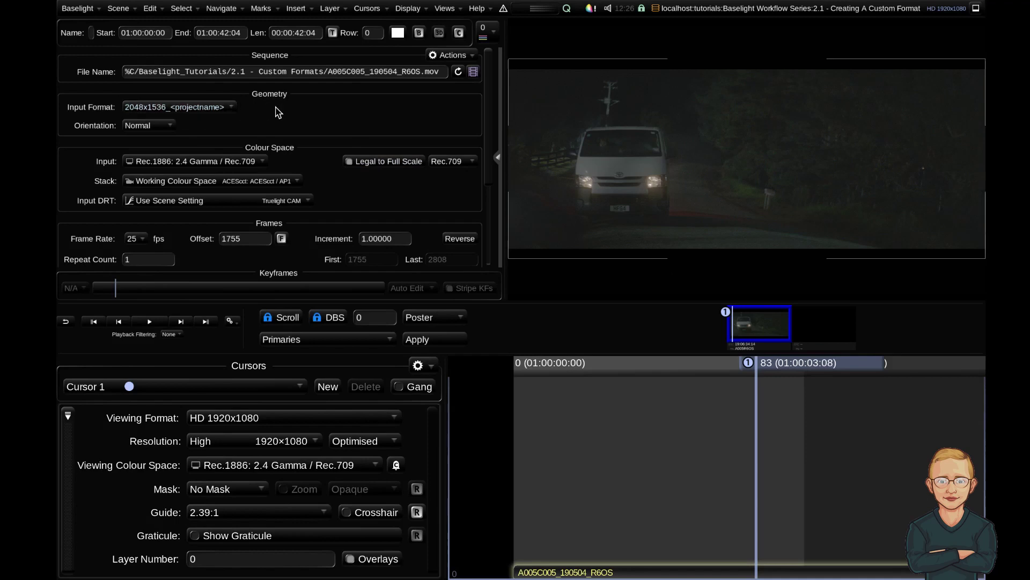
Step: Apply the new 2048x1536_<projectname> format as the clip's input format
click(215, 110)
click(194, 134)
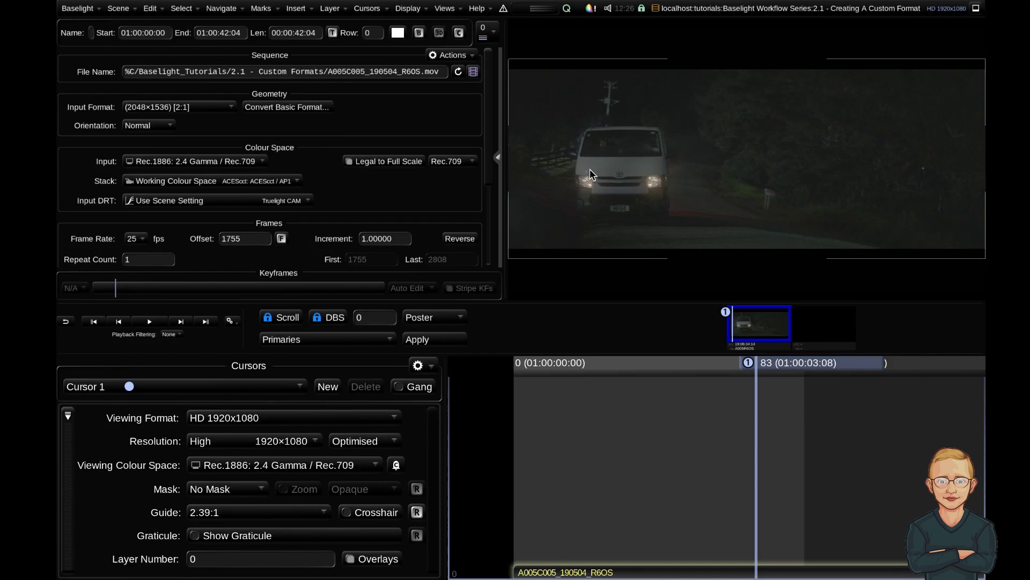
click(172, 107)
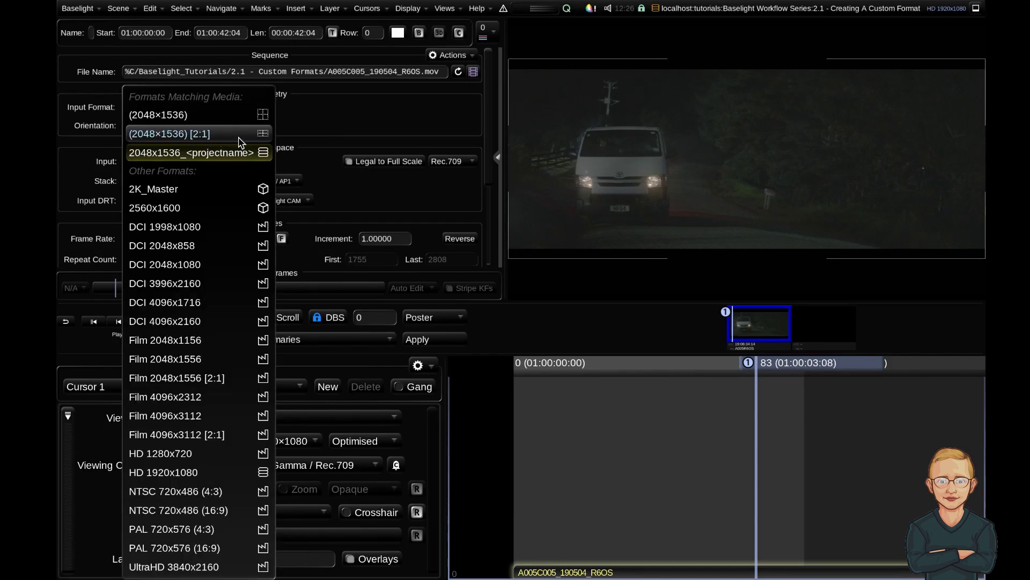
click(225, 155)
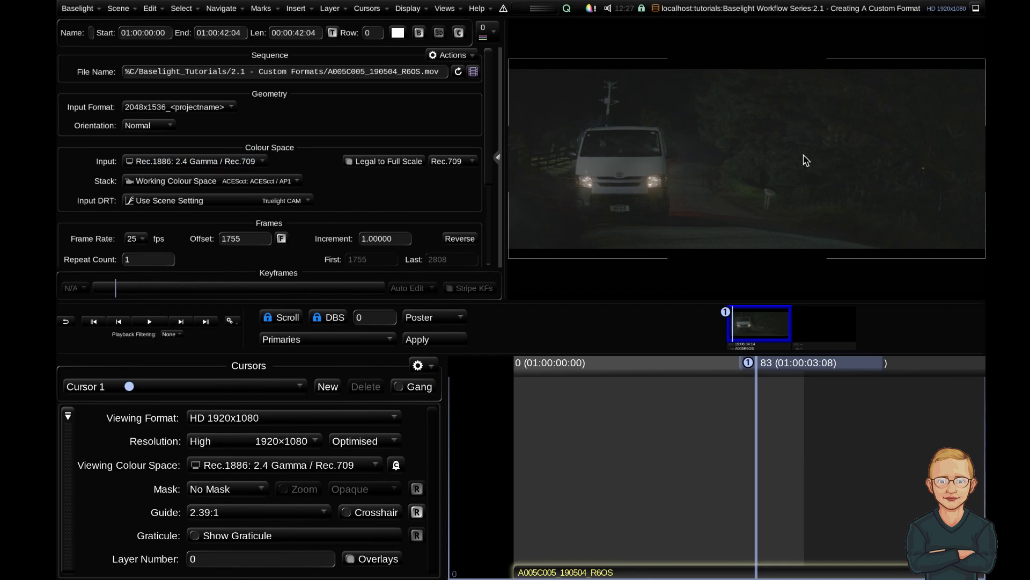
click(78, 9)
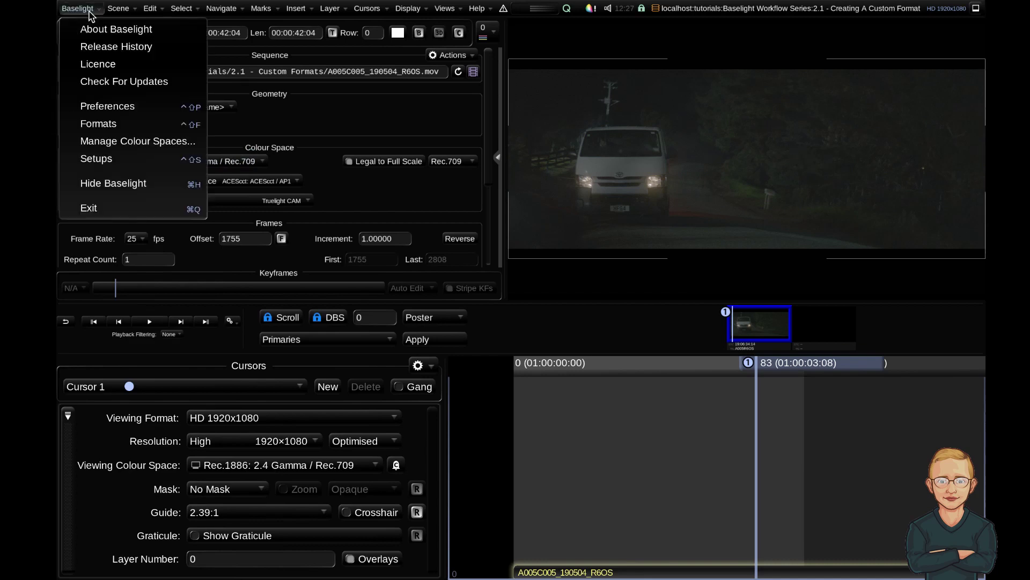
Step: In the Formats window, select 2048x1536_<projectname> and view its empty Mappings tab, checking Masks and Burnins
click(136, 124)
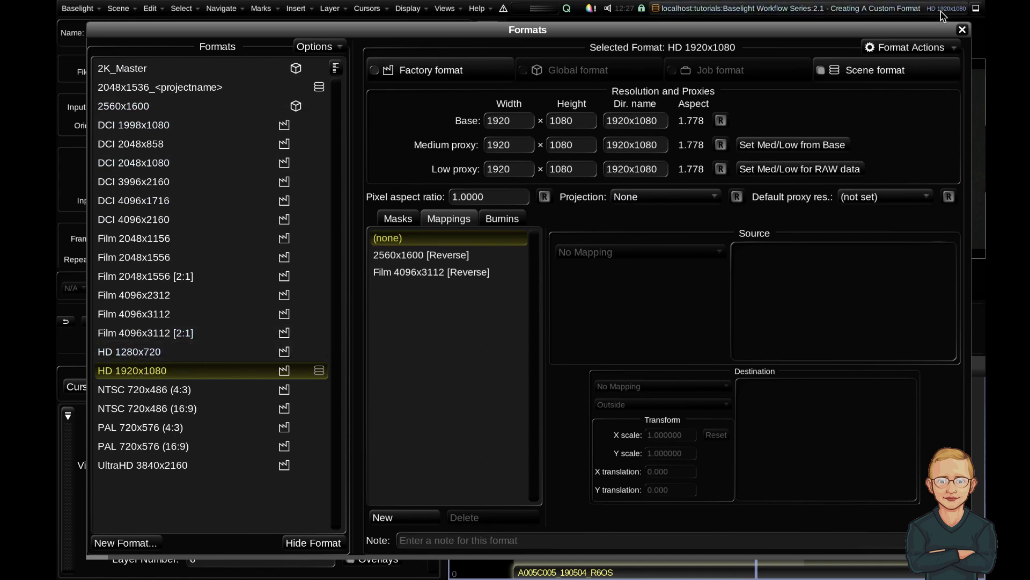
click(194, 90)
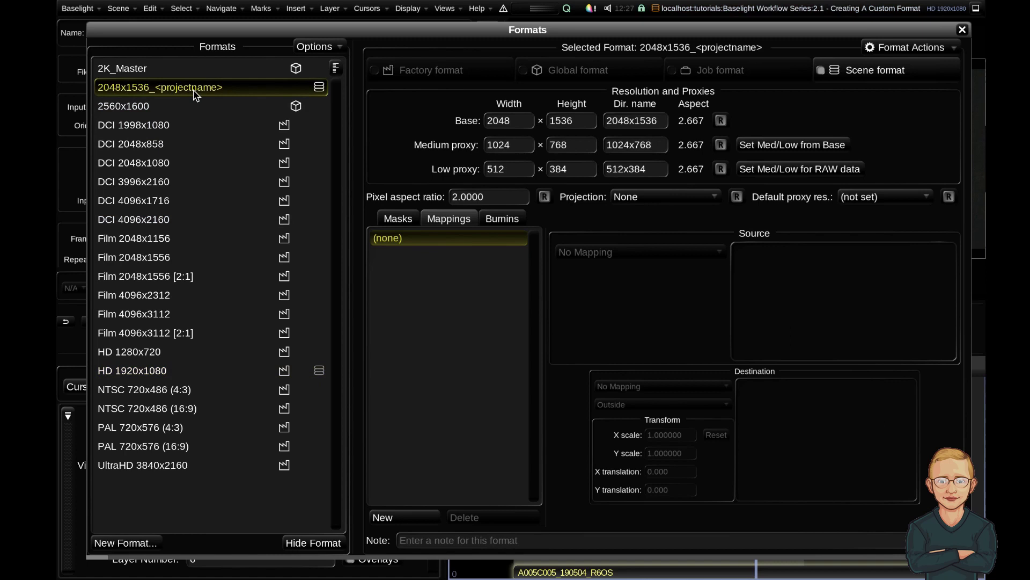
click(398, 218)
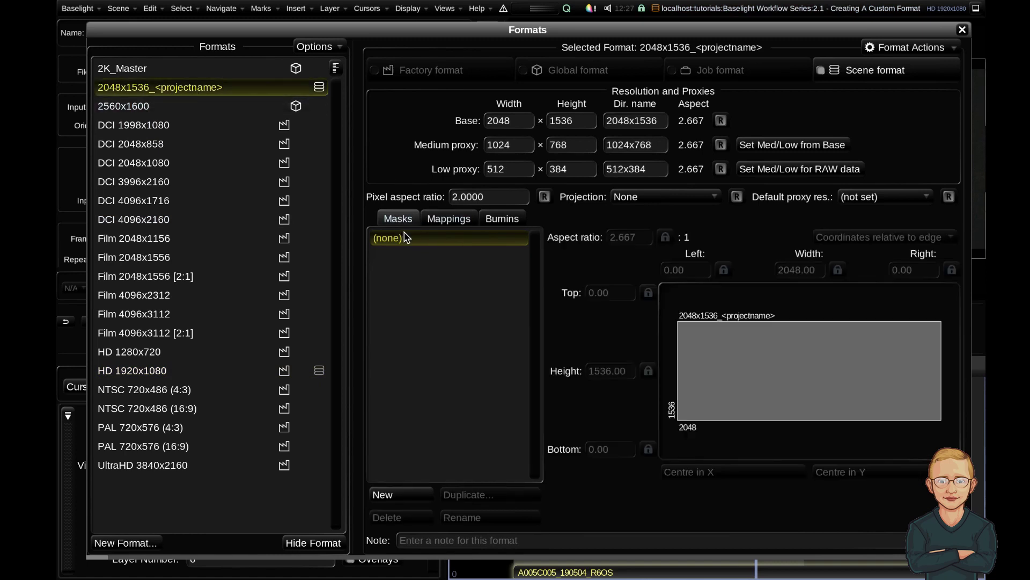
click(449, 218)
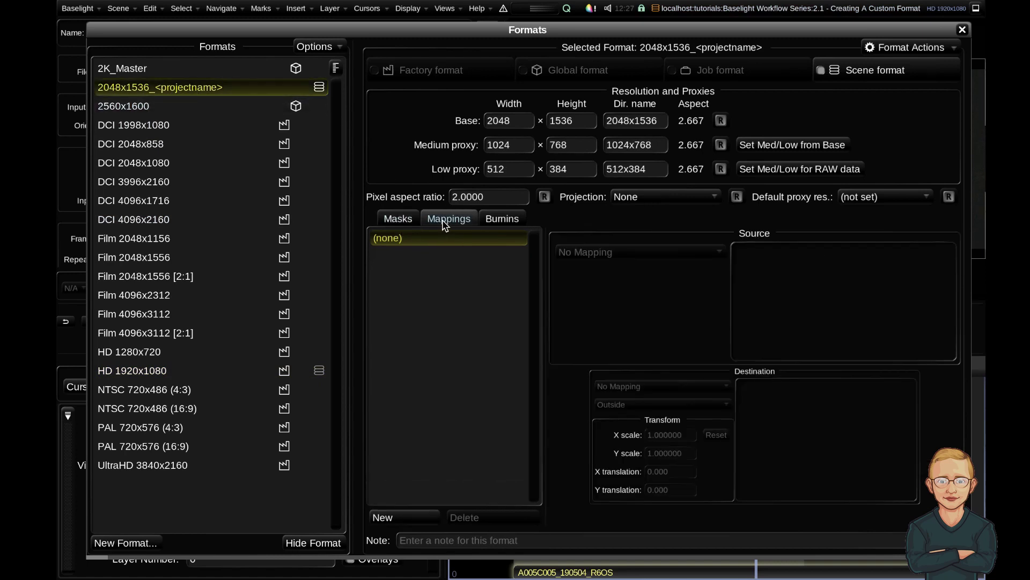
click(512, 220)
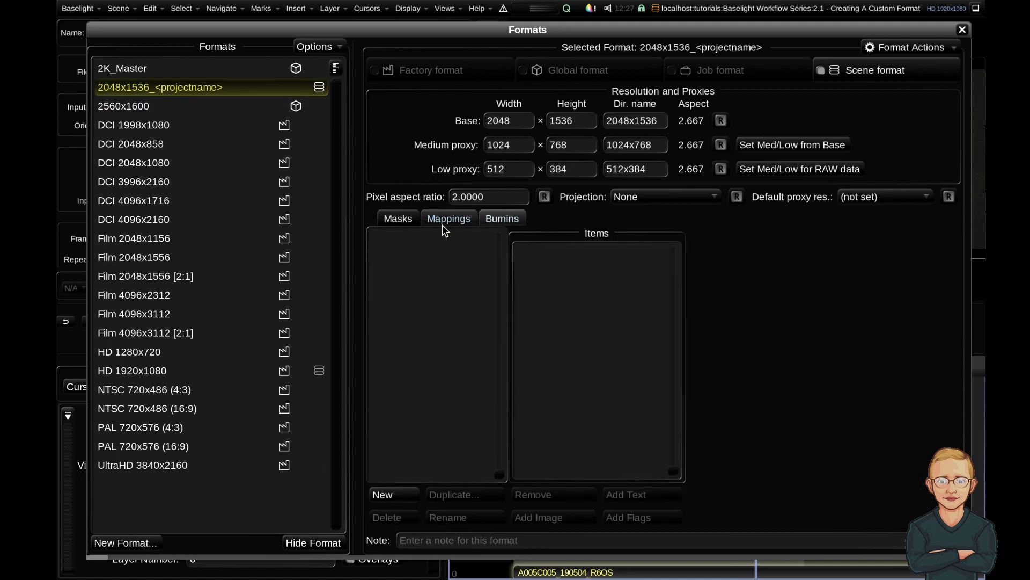
click(451, 219)
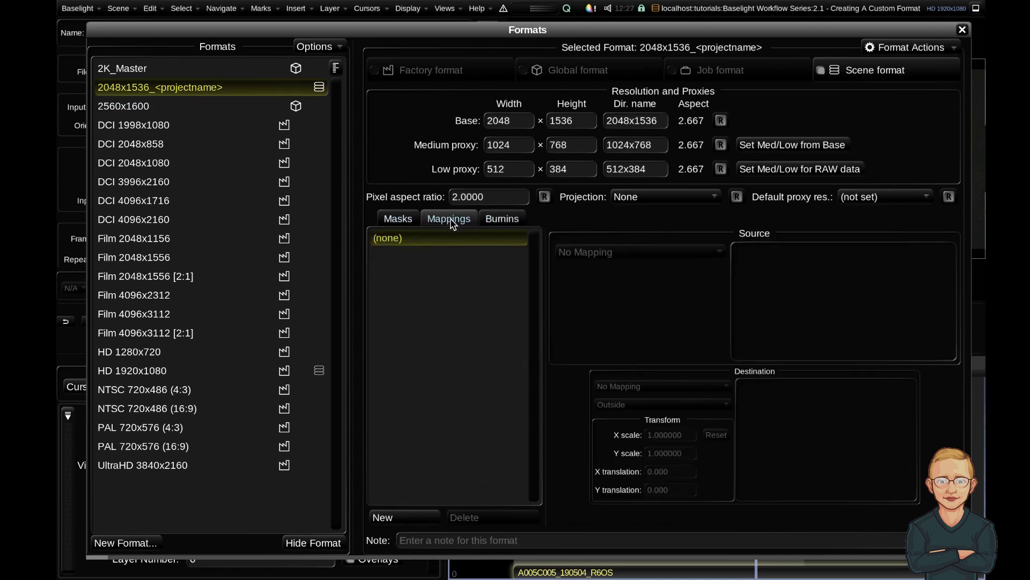
Step: Add a new mapping from 2048x1536_<projectname> to HD 1920x1080
click(404, 518)
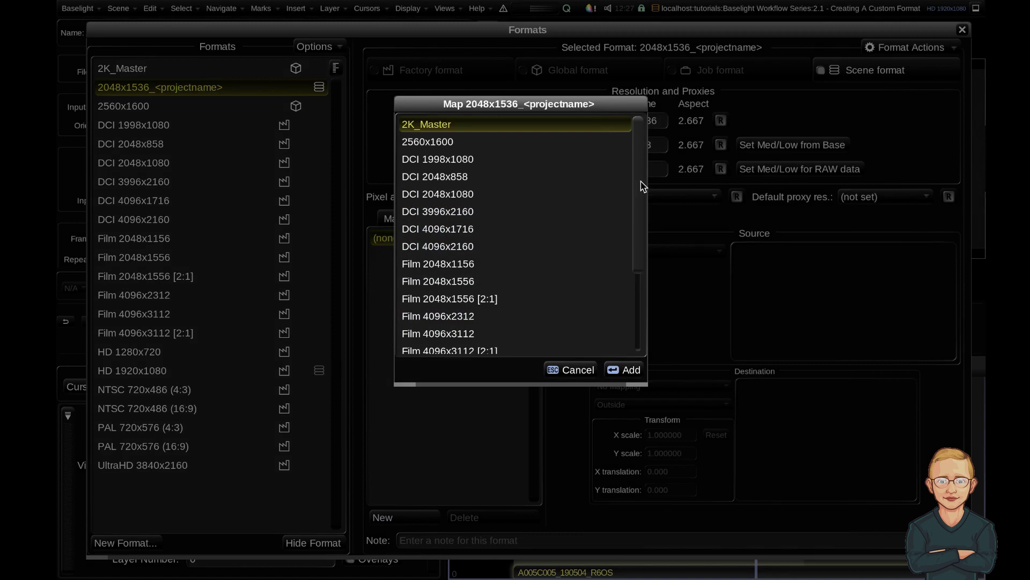
drag(643, 185, 642, 134)
scroll(488, 257, down, 3)
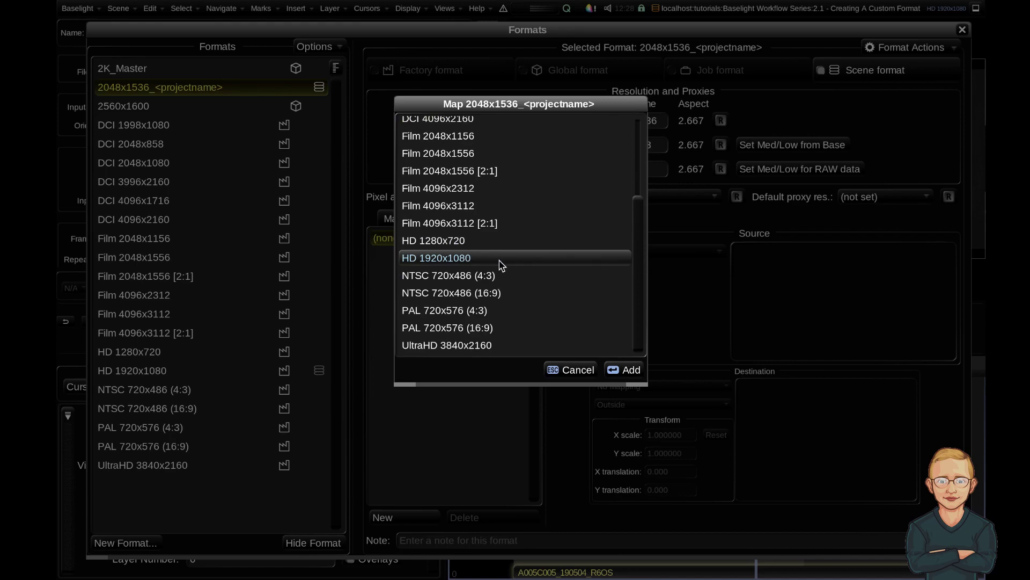
click(483, 261)
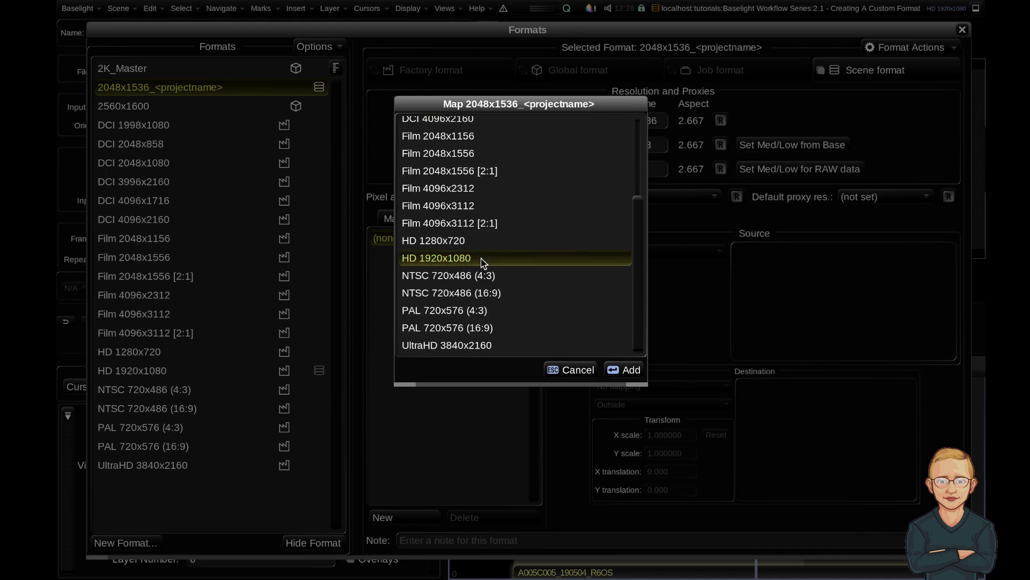
click(624, 370)
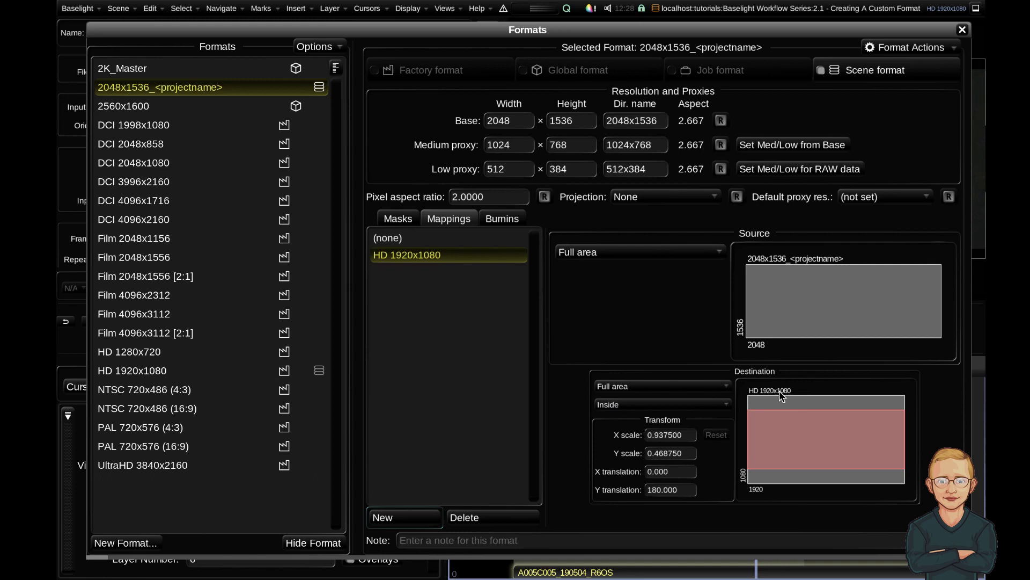
Step: Set the HD 1920x1080 mapping destination to the 2.39:1 area, giving 1920x804 with 138-pixel bars
click(677, 384)
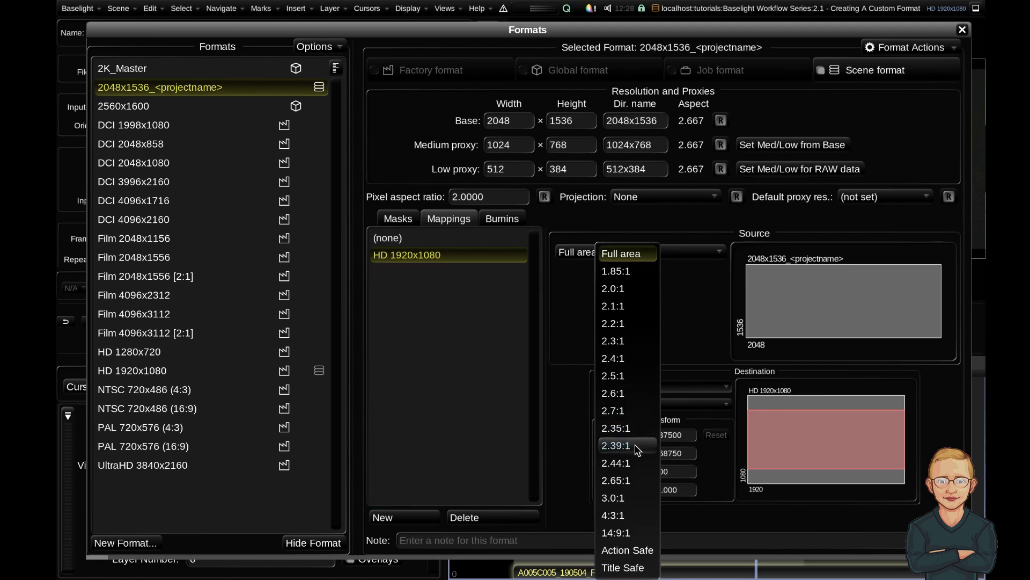
click(617, 445)
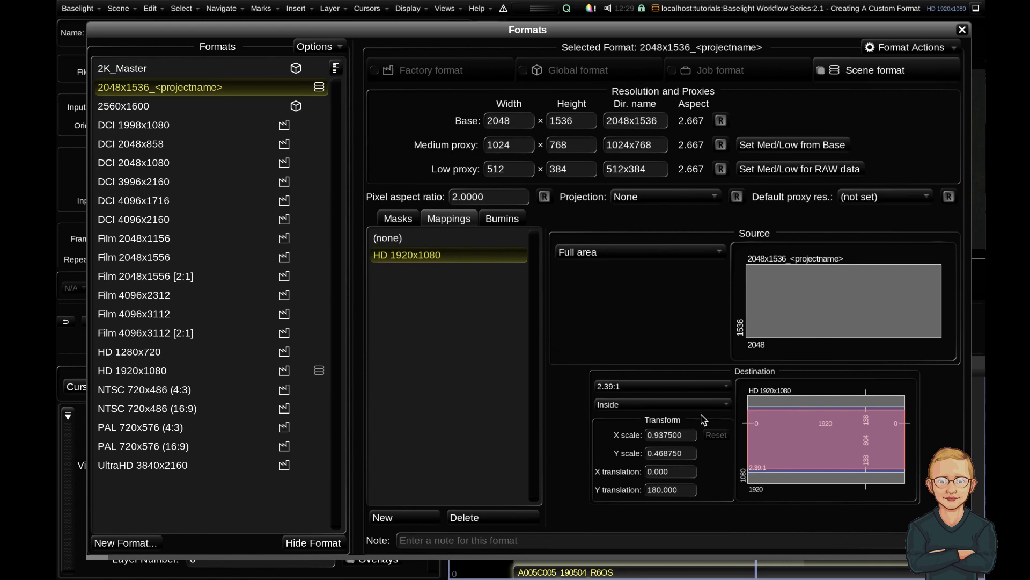
Step: Compare Inside and Outside fit for the 2.39:1 destination, leaving it on Outside (X scale 1.046875)
click(726, 404)
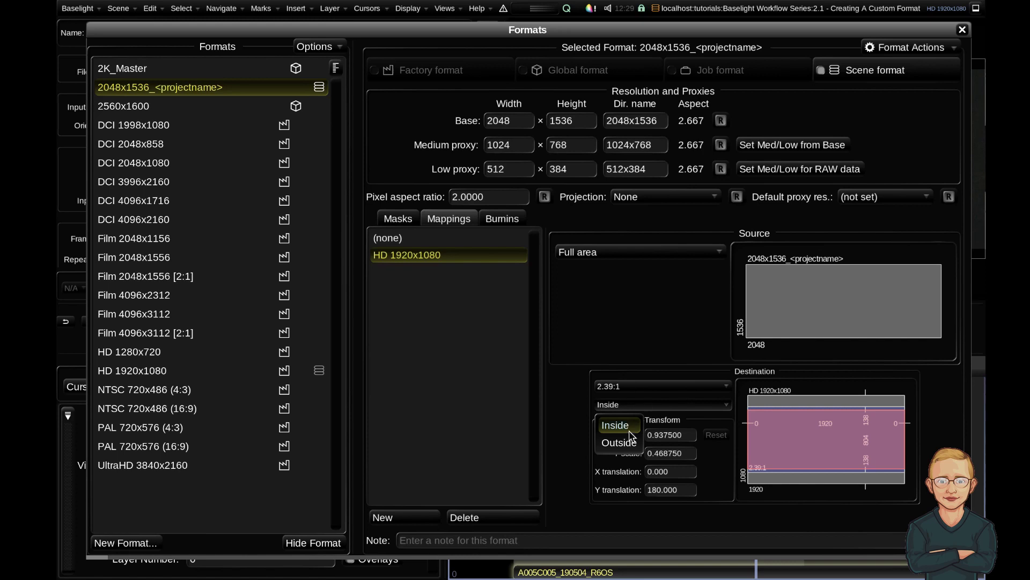
click(620, 444)
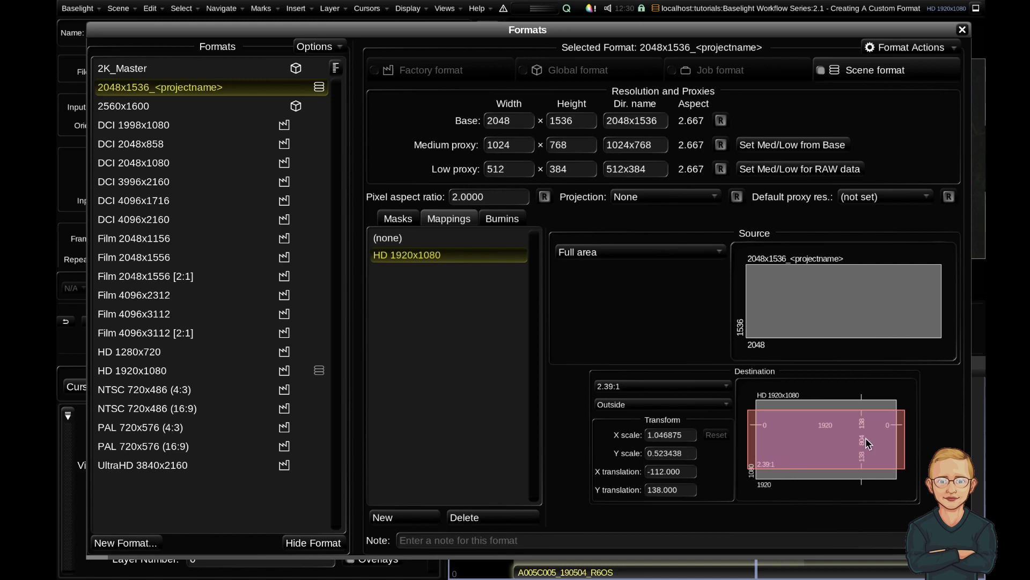
click(650, 405)
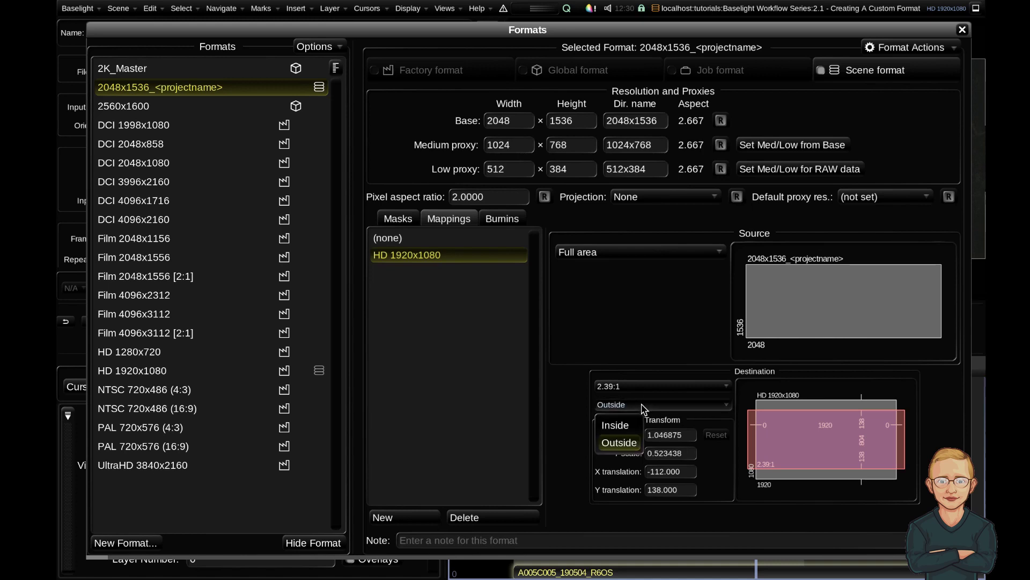
click(627, 427)
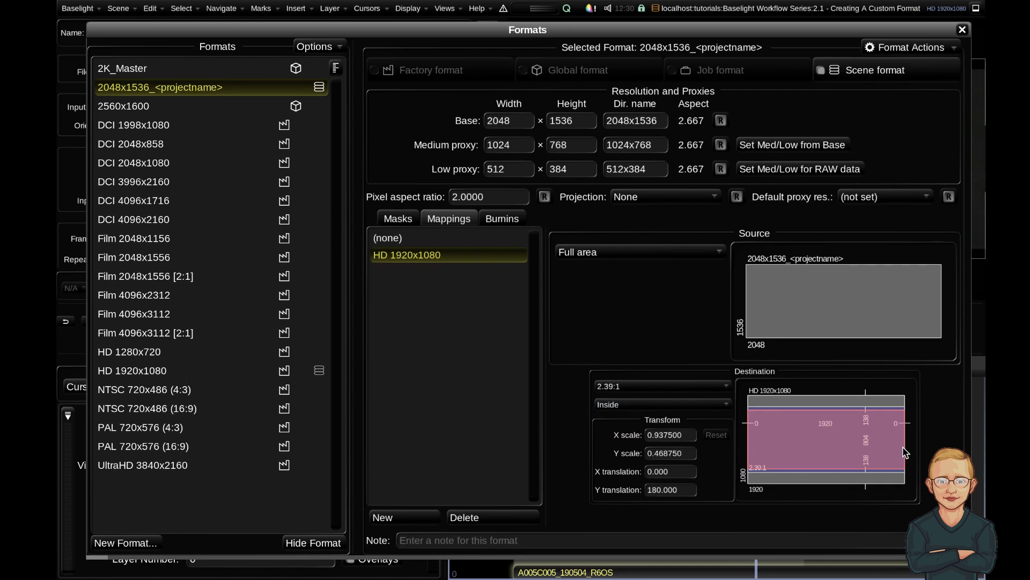
click(656, 404)
click(639, 442)
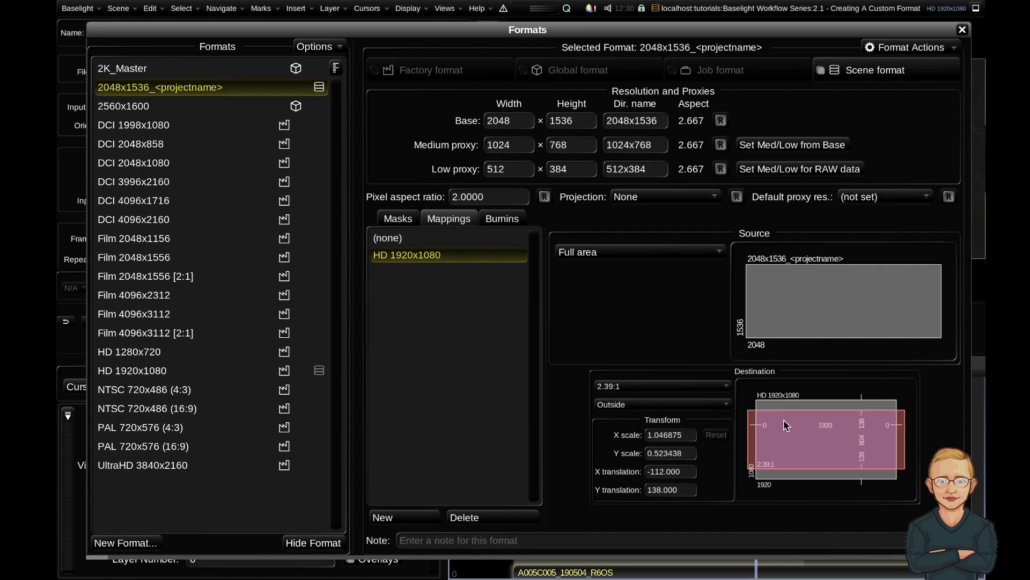
Step: Close the Formats window and set the clip's input format to (2048×1536) [2:1]
click(963, 30)
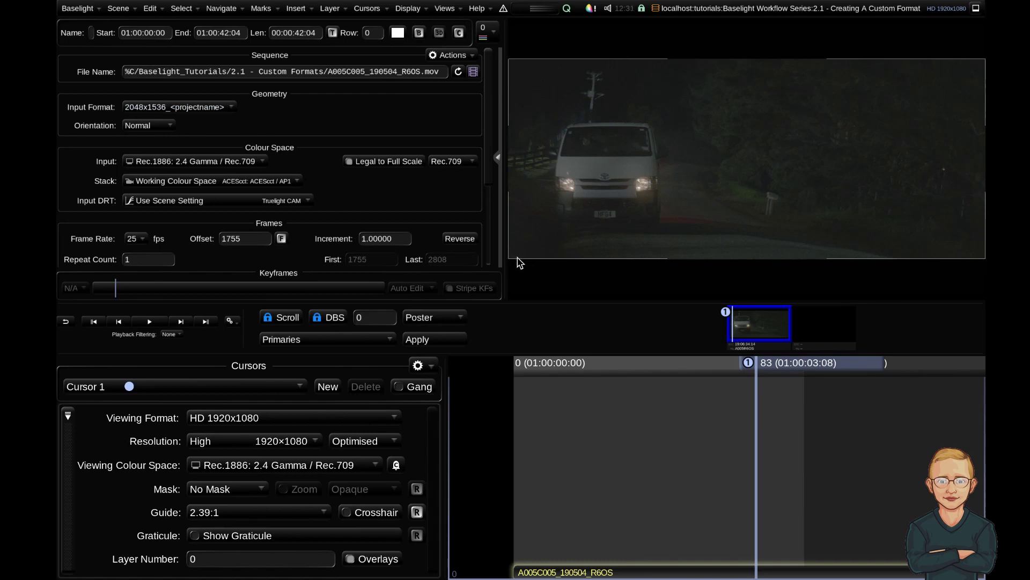
click(177, 107)
click(206, 145)
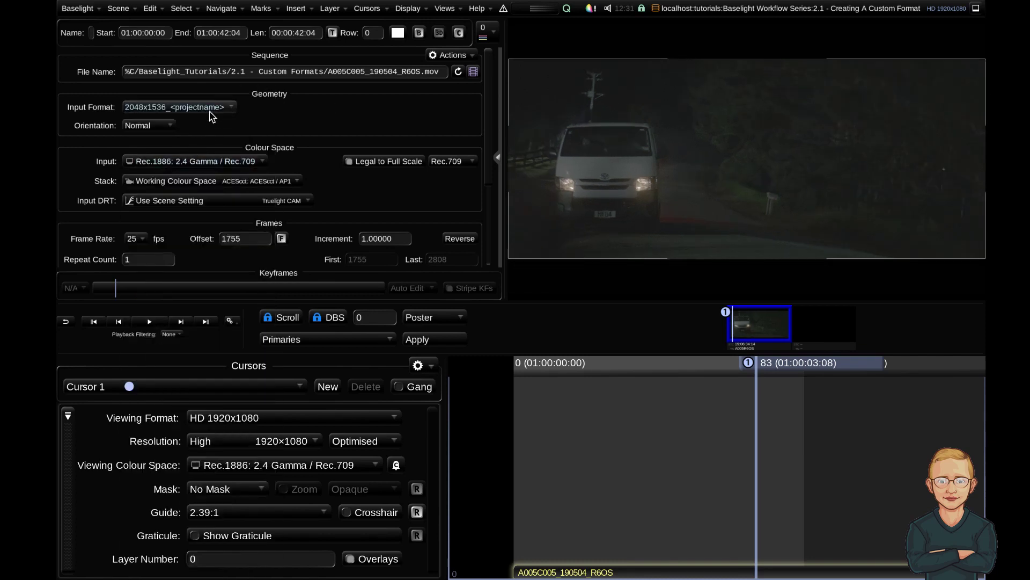
click(211, 111)
click(203, 134)
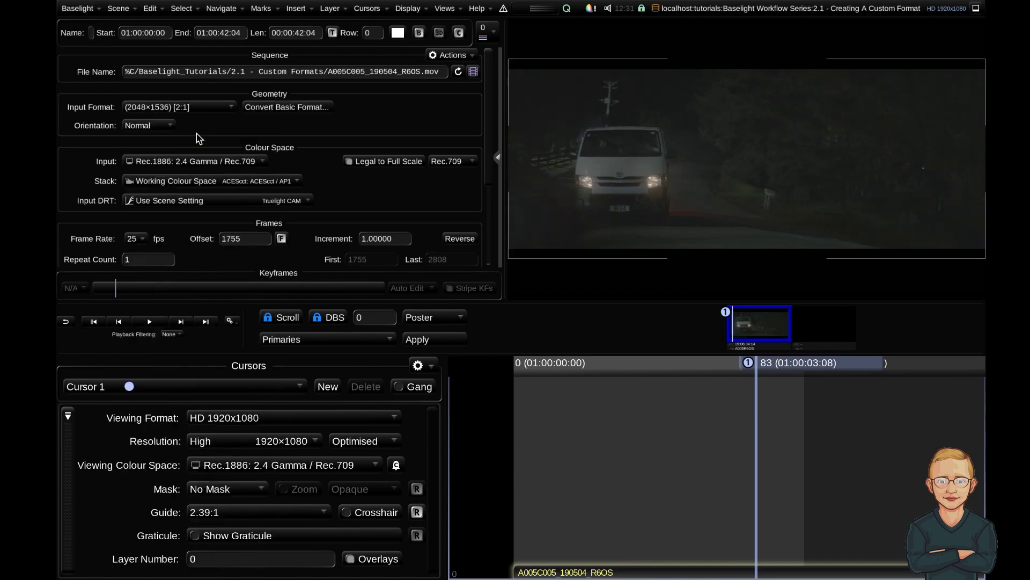
Step: Recheck the 2048x1536_<projectname> mapping in Formats, then make it the clip's input format again
click(78, 9)
click(143, 124)
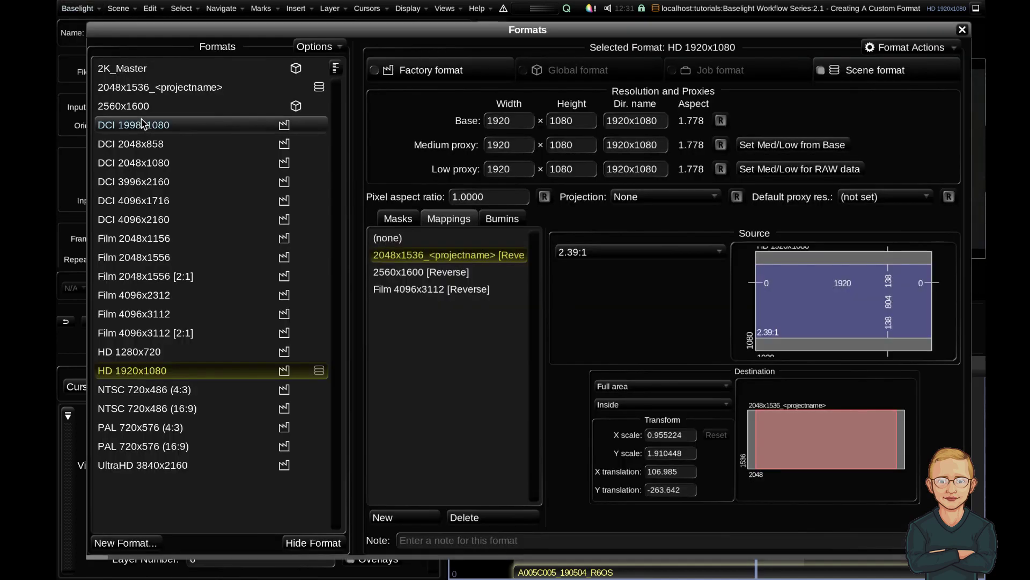
click(149, 91)
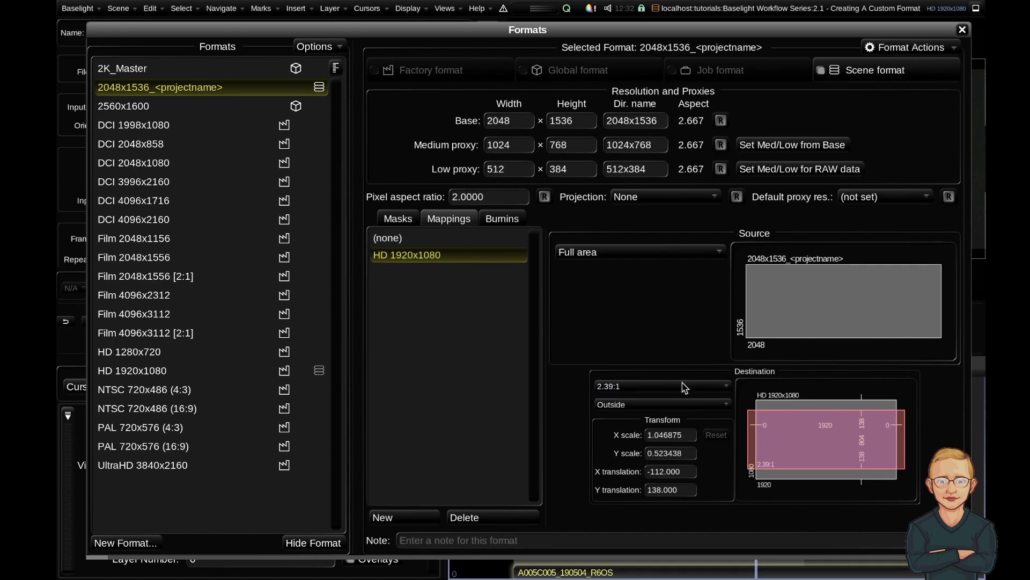
key(Escape)
click(236, 107)
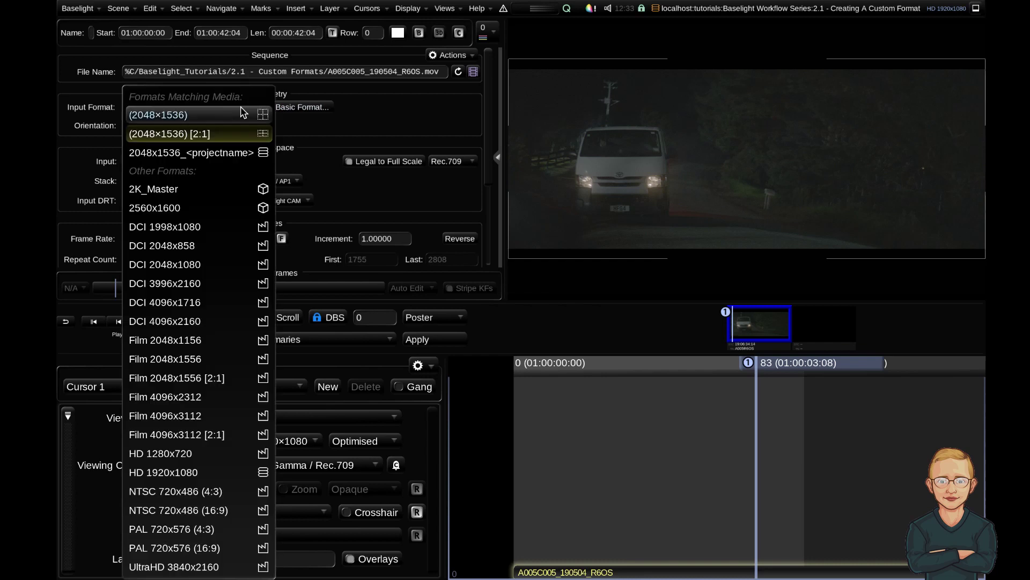
click(252, 150)
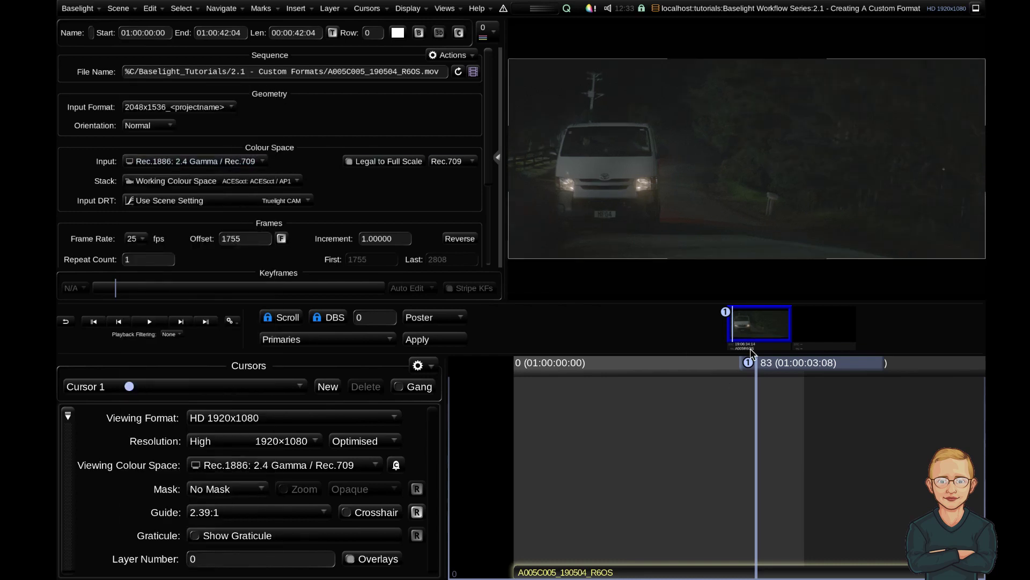